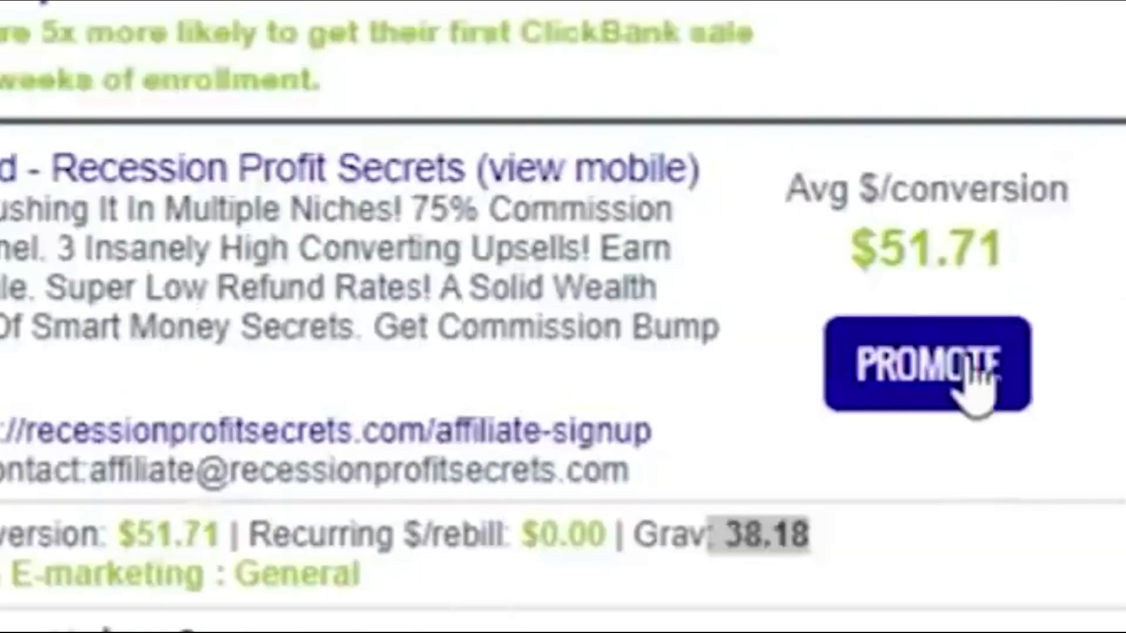
Step: Promote Recession Profit Secrets and generate its affiliate hoplink with the Default landing page
click(967, 372)
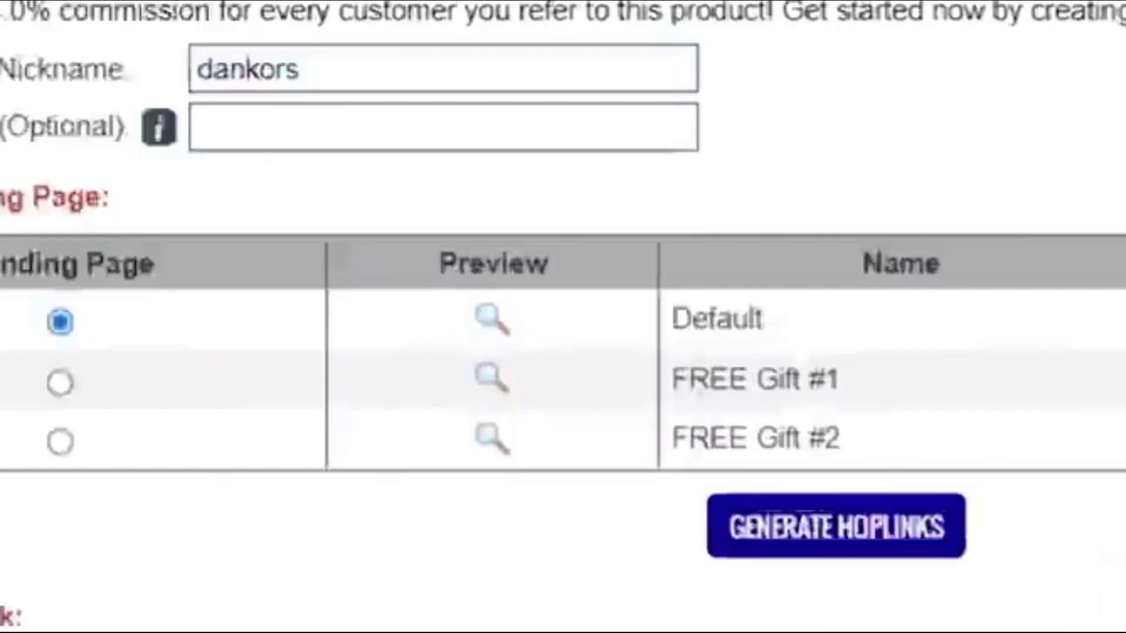
click(907, 346)
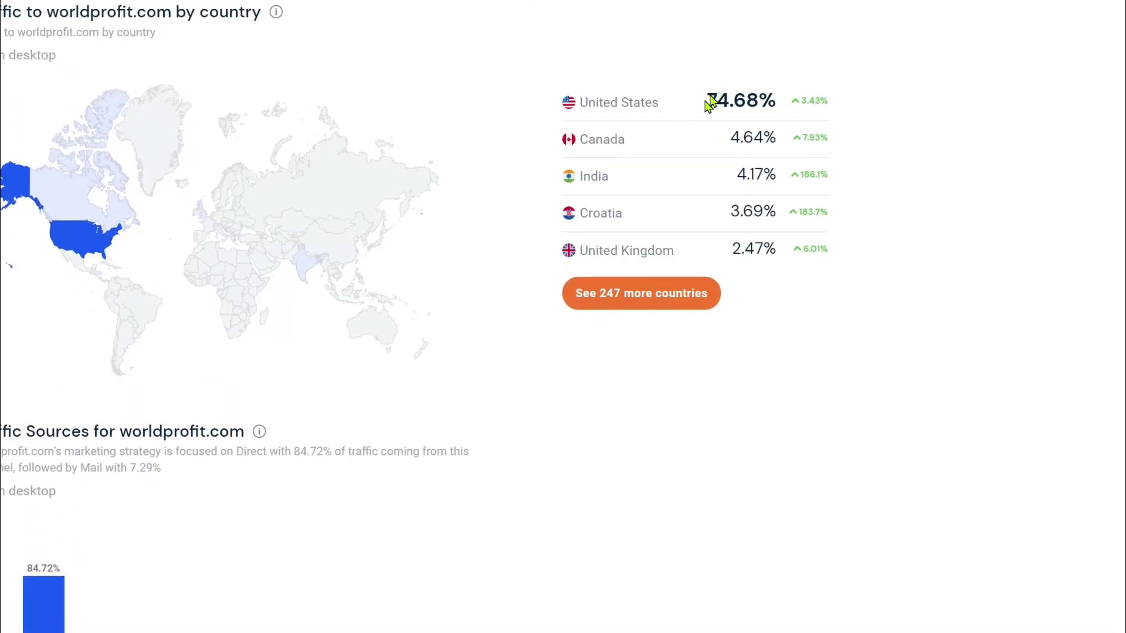
drag(707, 101, 852, 137)
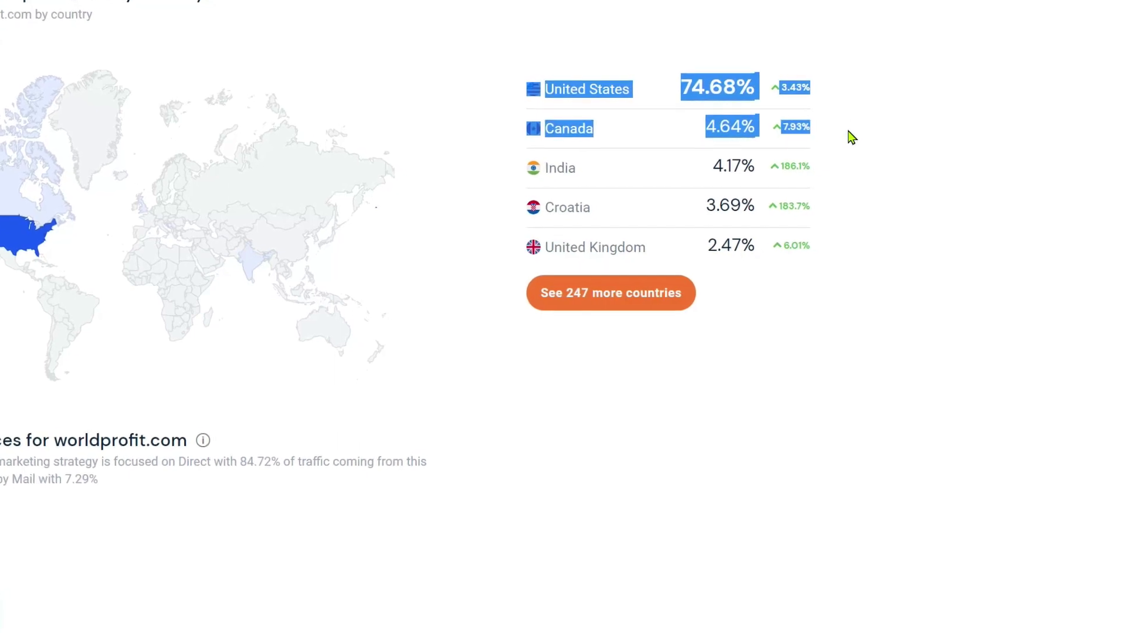
click(882, 95)
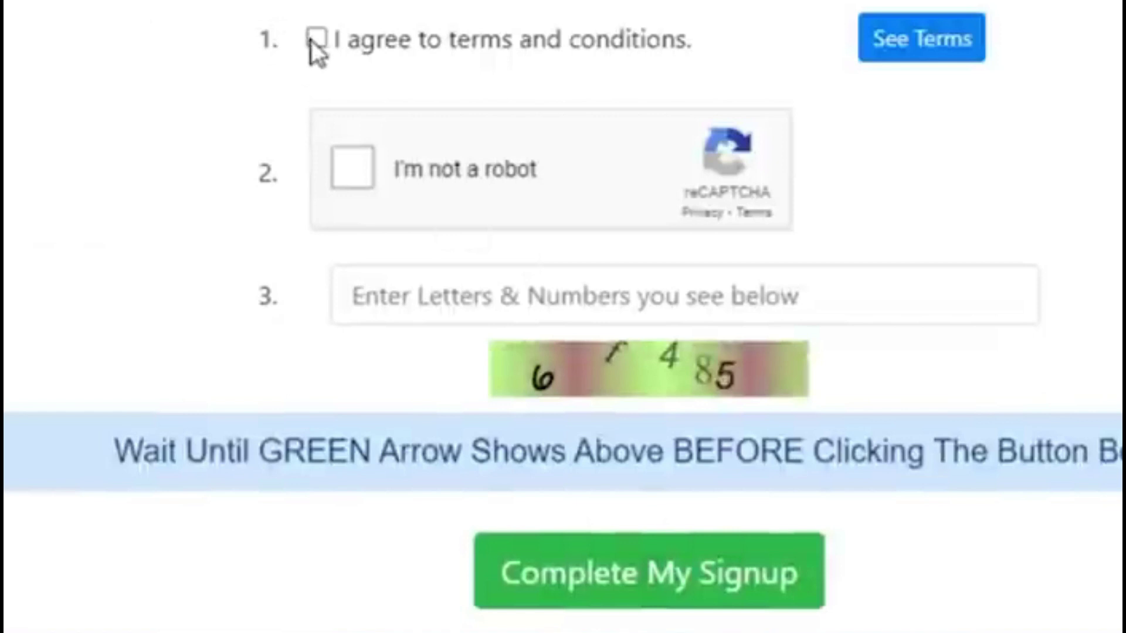
Step: Agree to the terms, pass the reCAPTCHA, enter the displayed captcha code and complete signup
click(314, 39)
click(355, 185)
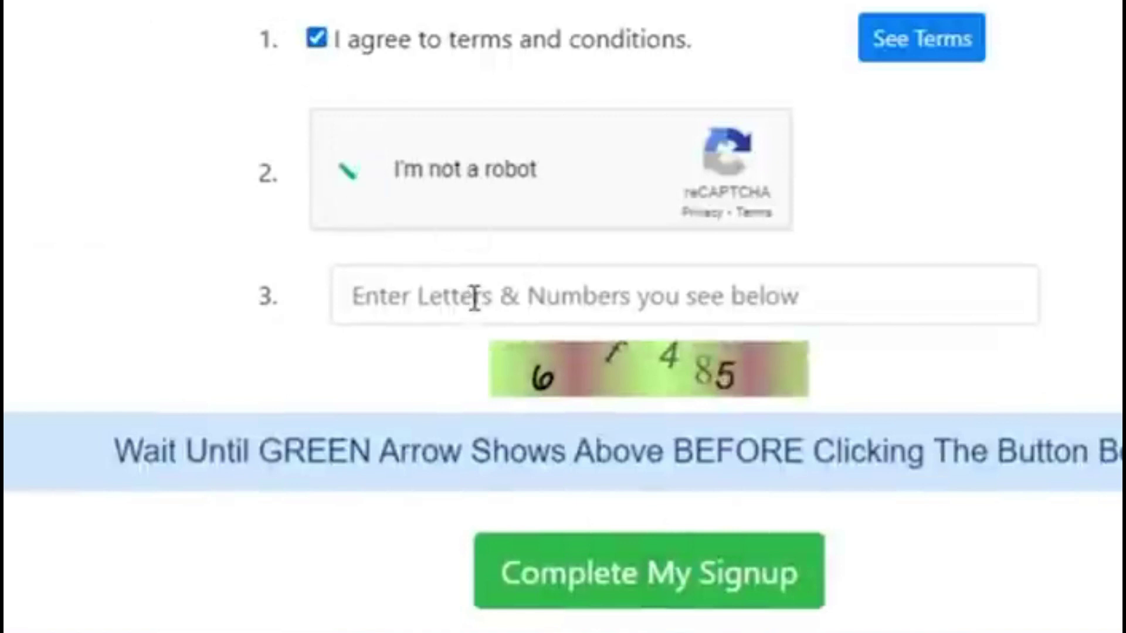
click(784, 289)
text(6f485)
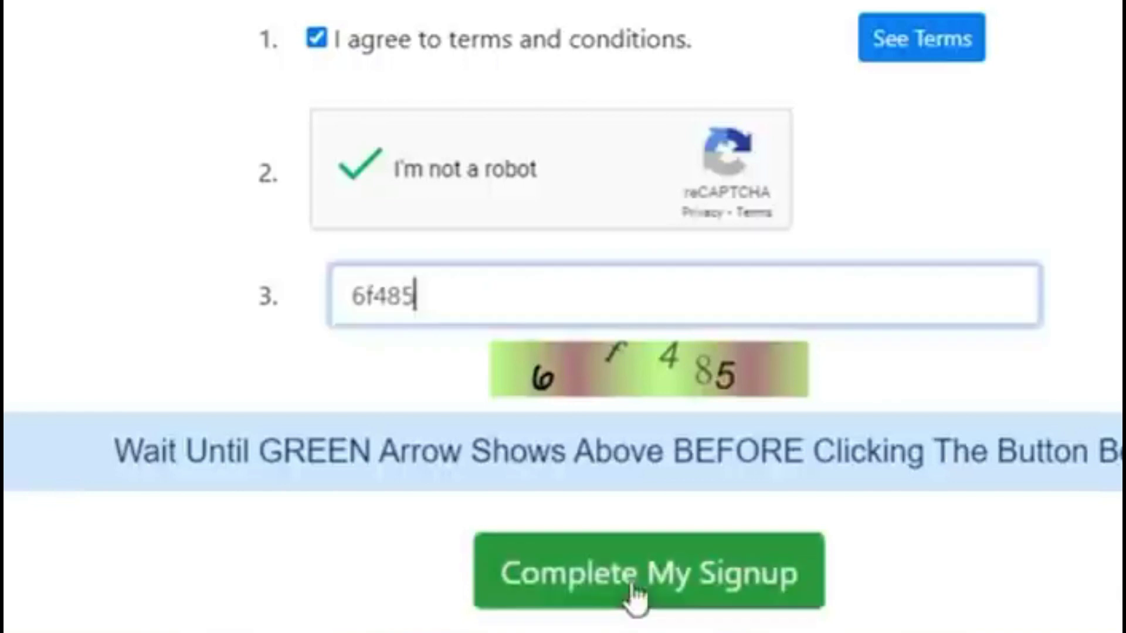
click(636, 596)
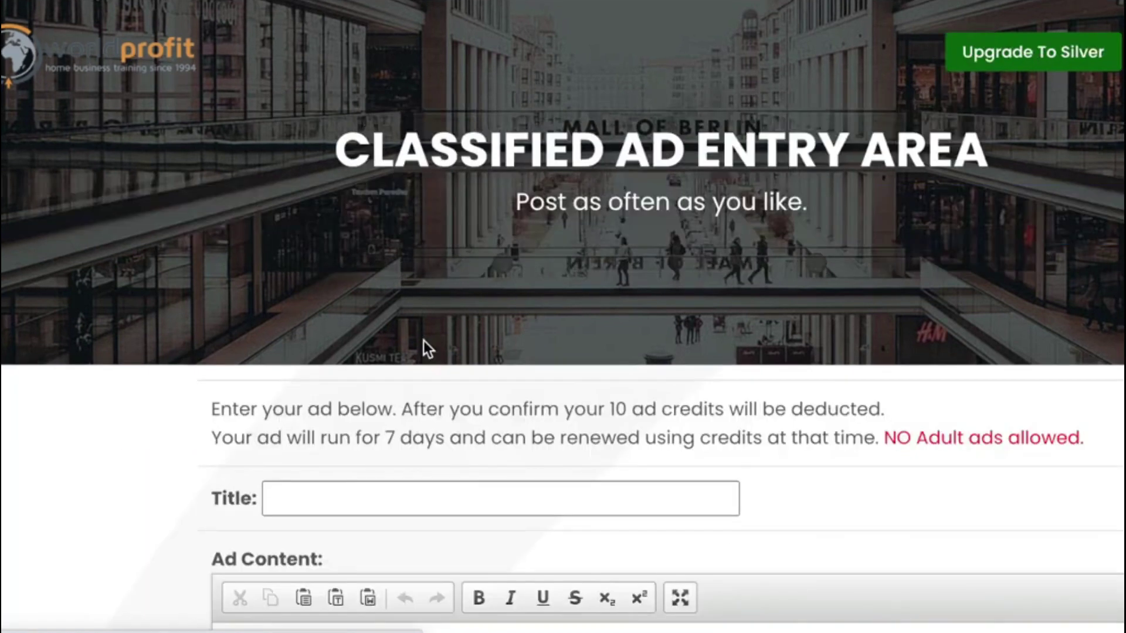
Step: Scroll through the Classified Ad Entry Area's Title, Ad Content, URL and Post Ad fields
scroll(428, 349, down, 10)
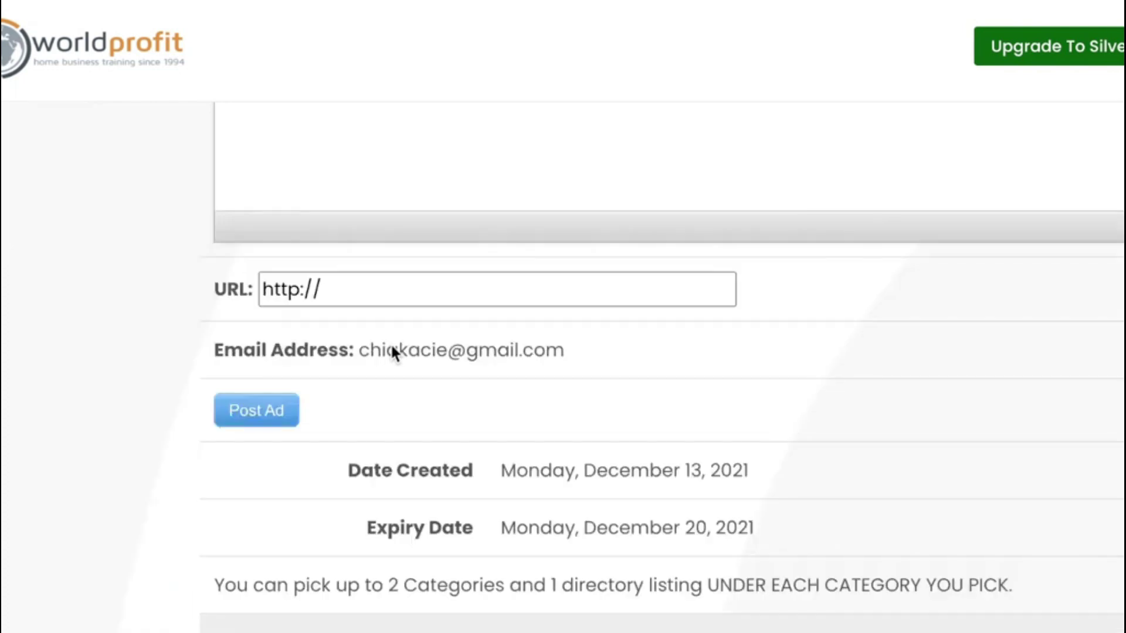
scroll(410, 352, up, 10)
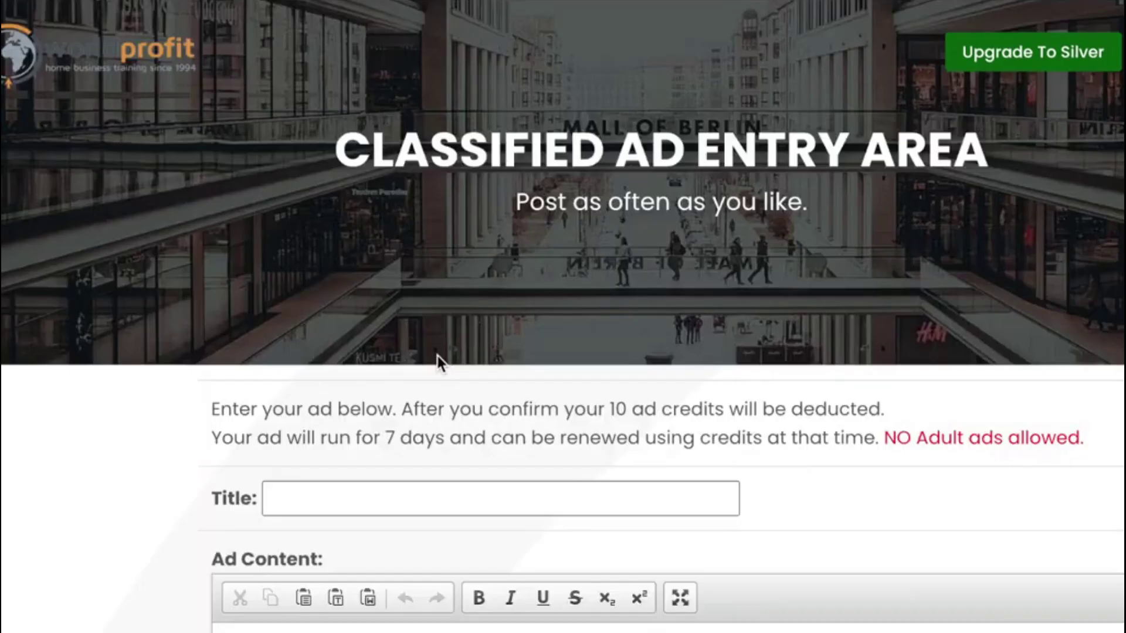
scroll(437, 355, down, 1)
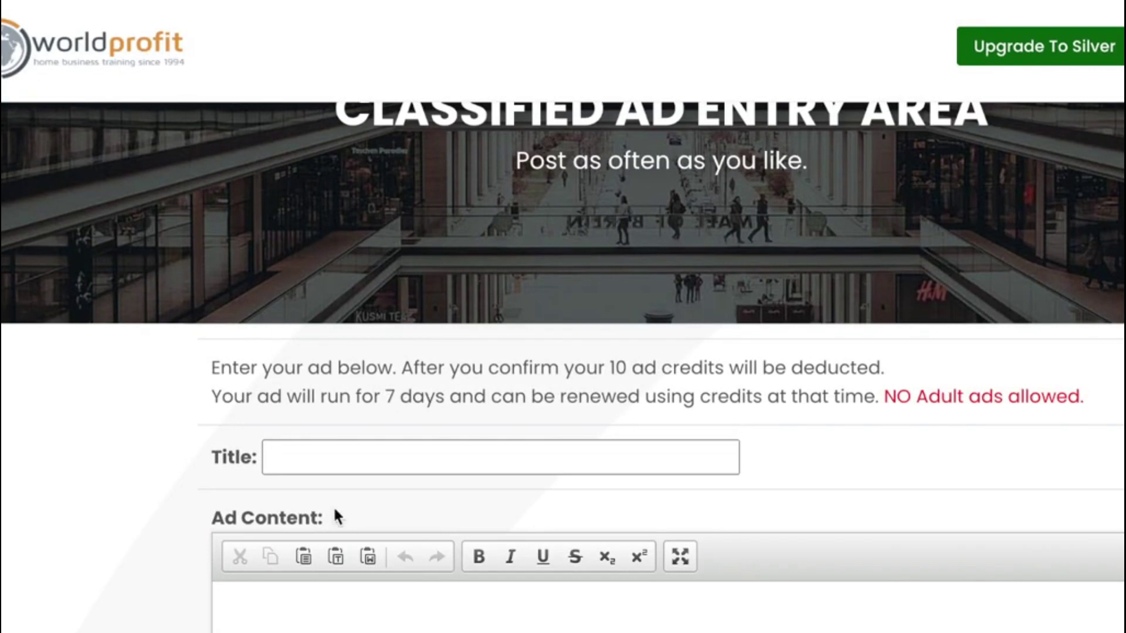
scroll(336, 516, down, 3)
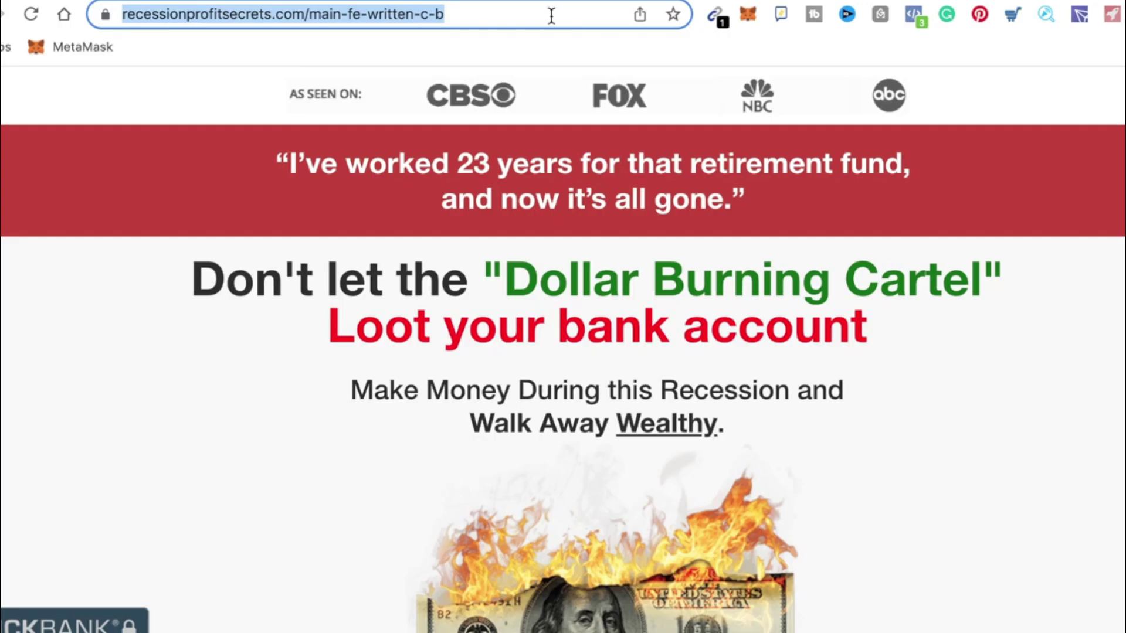
Step: Replace the old URL in Web2PDFConvert with the sales page address and convert it to PDF
click(551, 16)
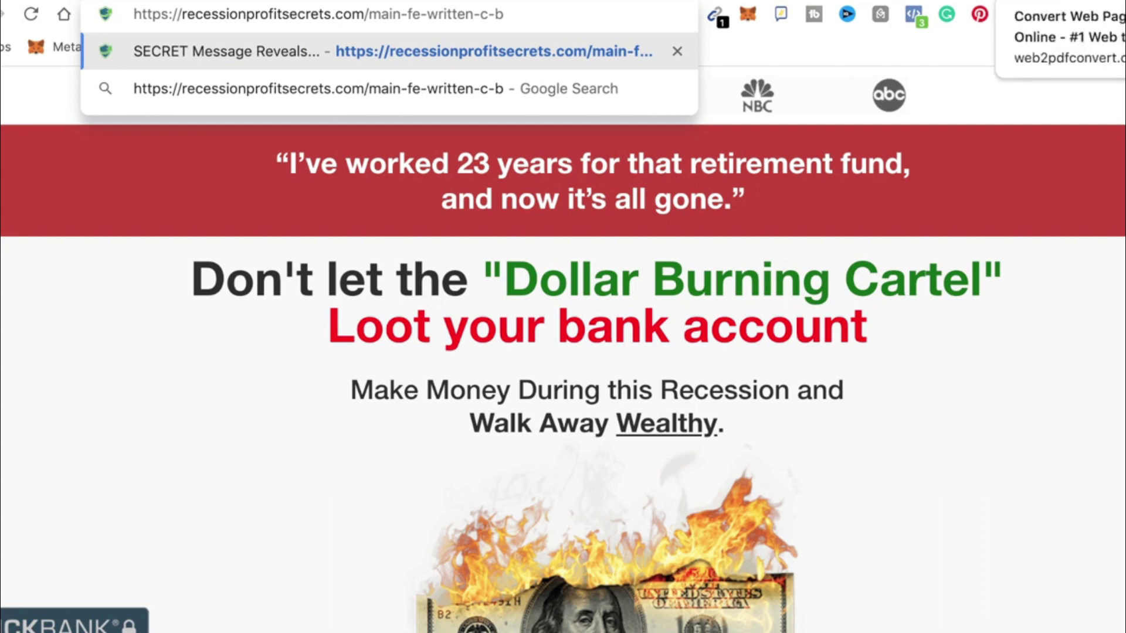
click(1032, 1)
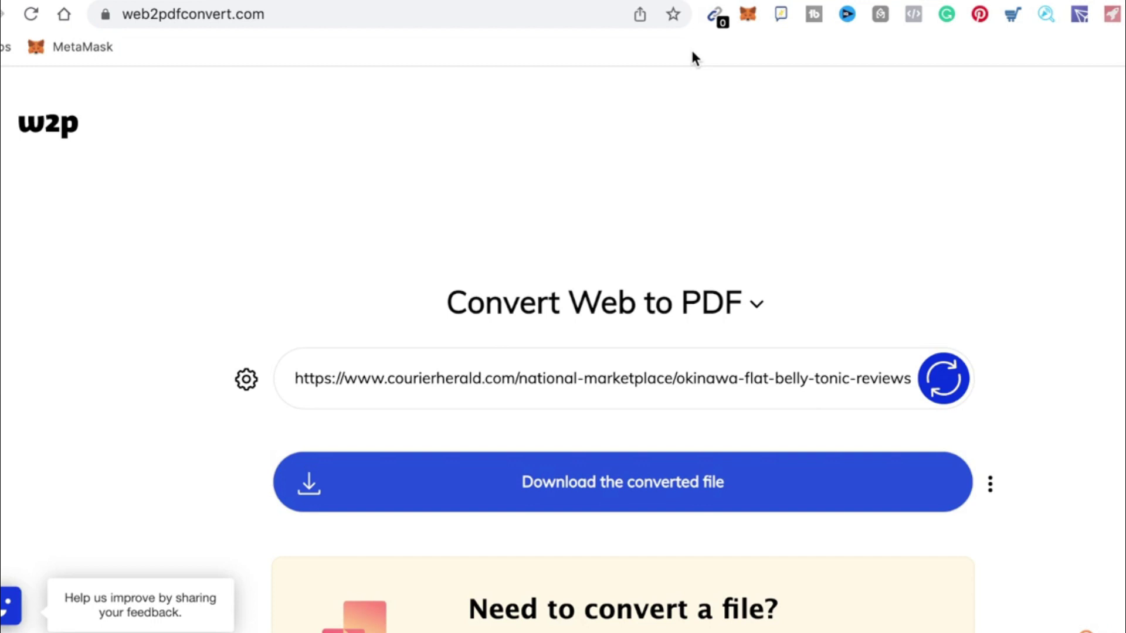
triple_click(824, 380)
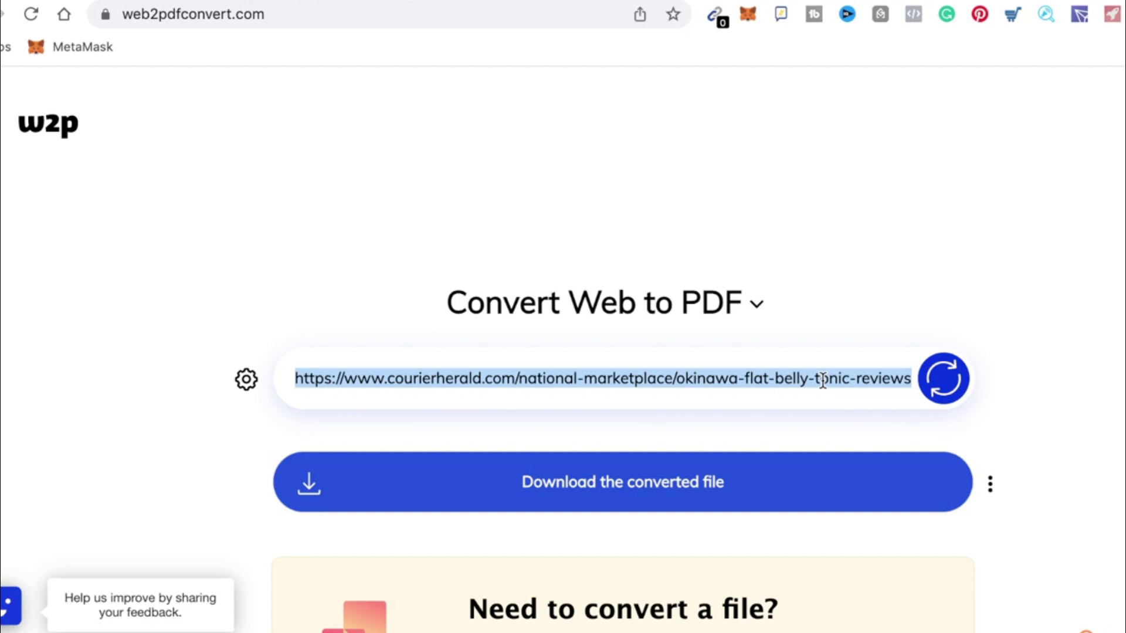
text(https://recessionprofitsecrets.com/main-fe-written-c-b)
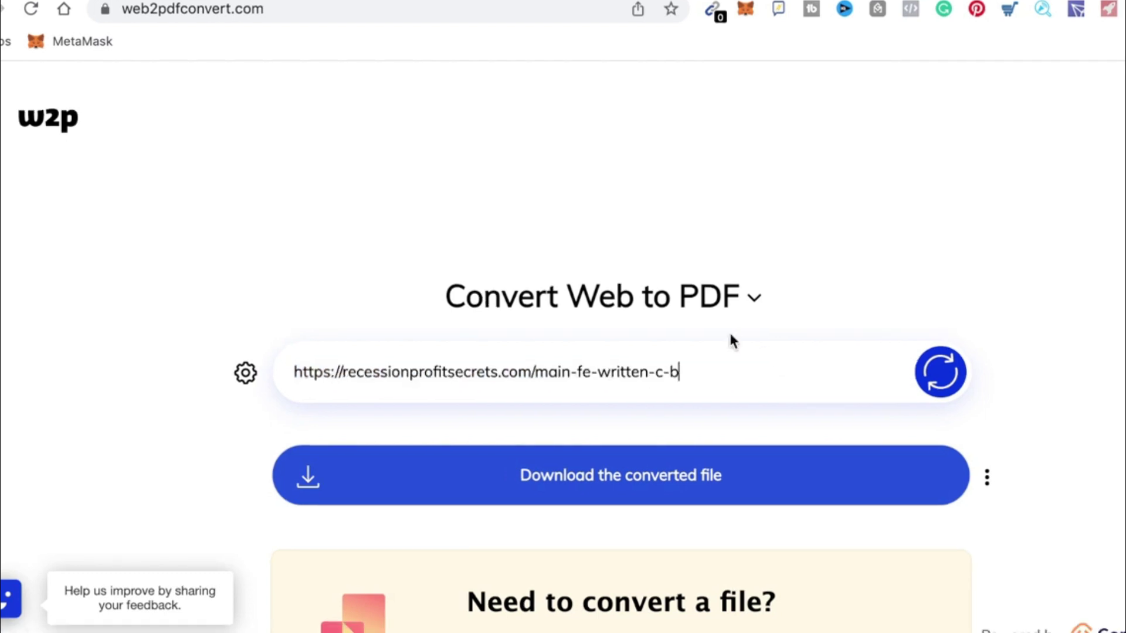
click(941, 376)
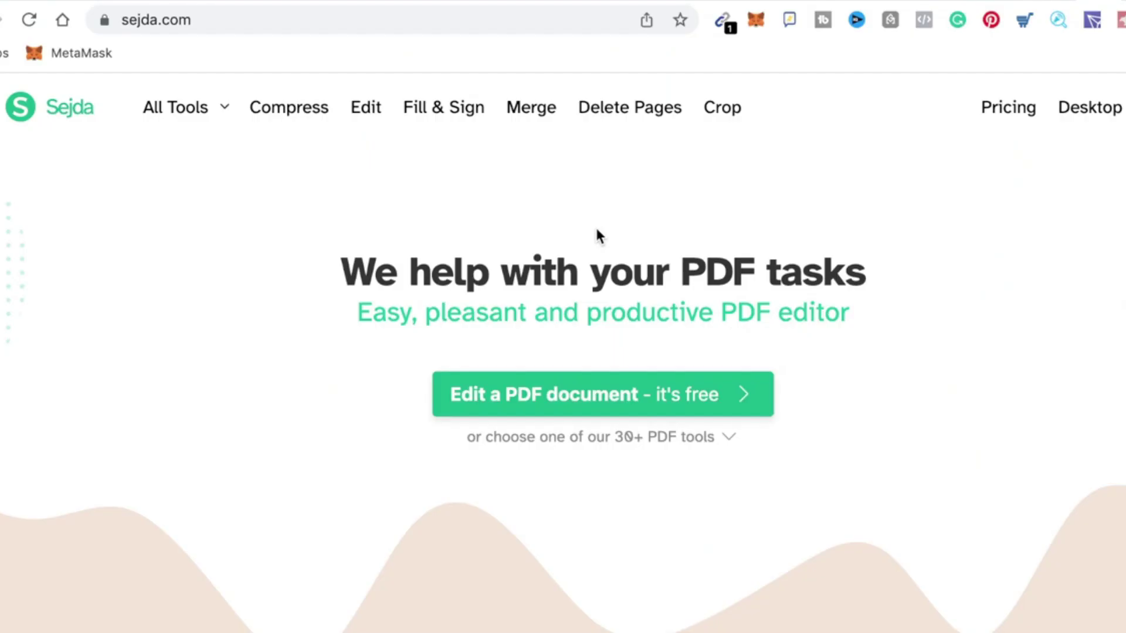
Step: Load the sales-page PDF into Sejda's free editor and scroll through its pages
click(592, 394)
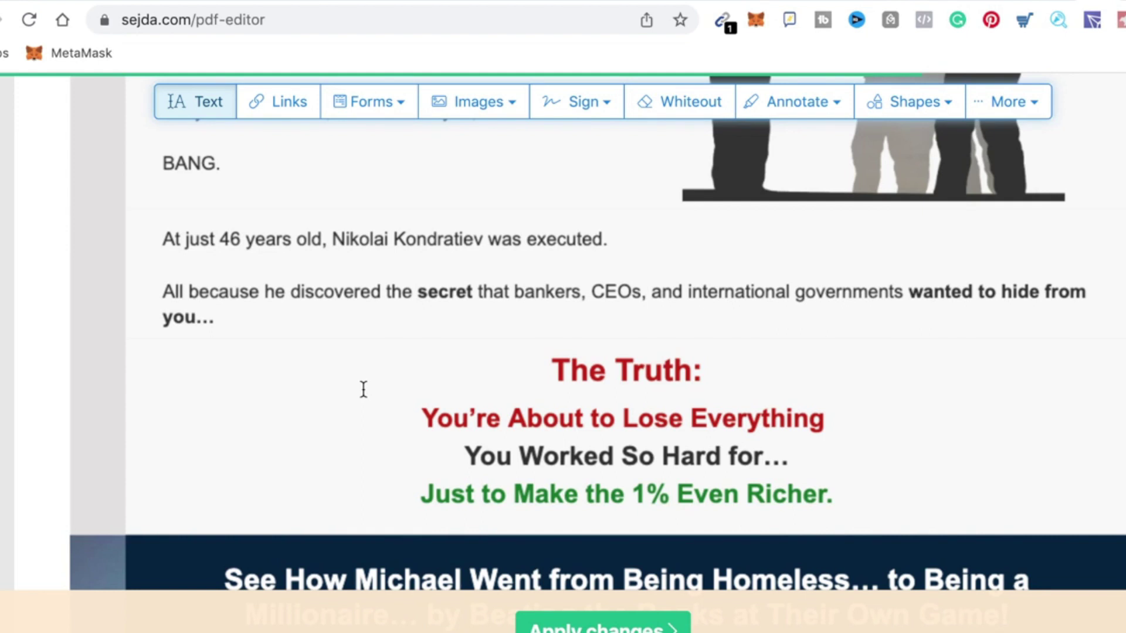
scroll(363, 389, down, 10)
scroll(498, 254, up, 5)
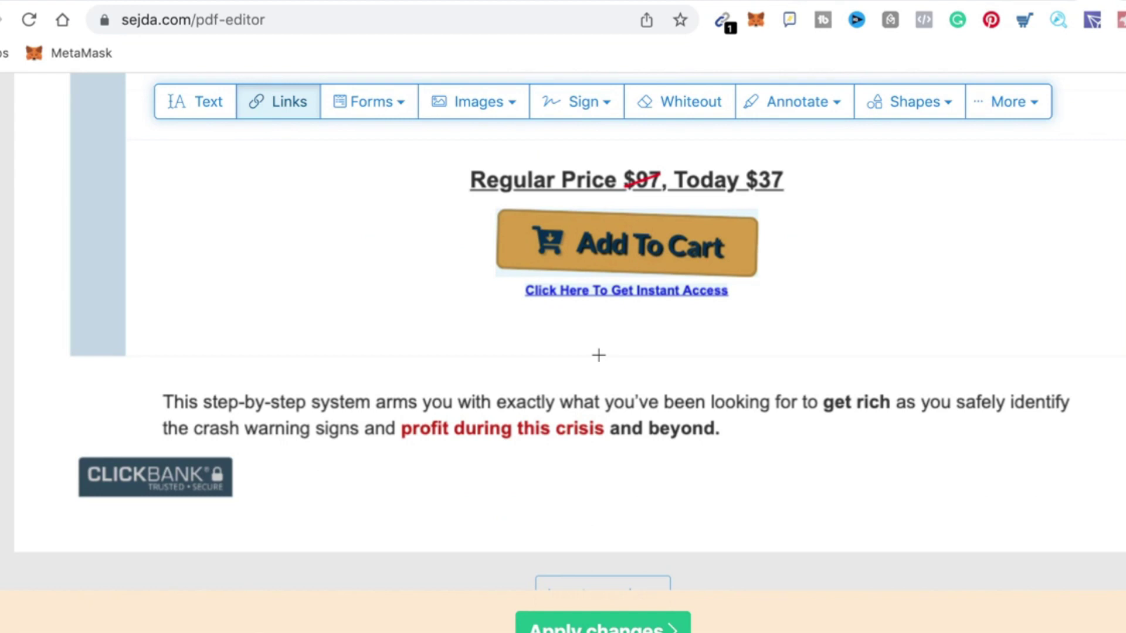
scroll(663, 317, up, 10)
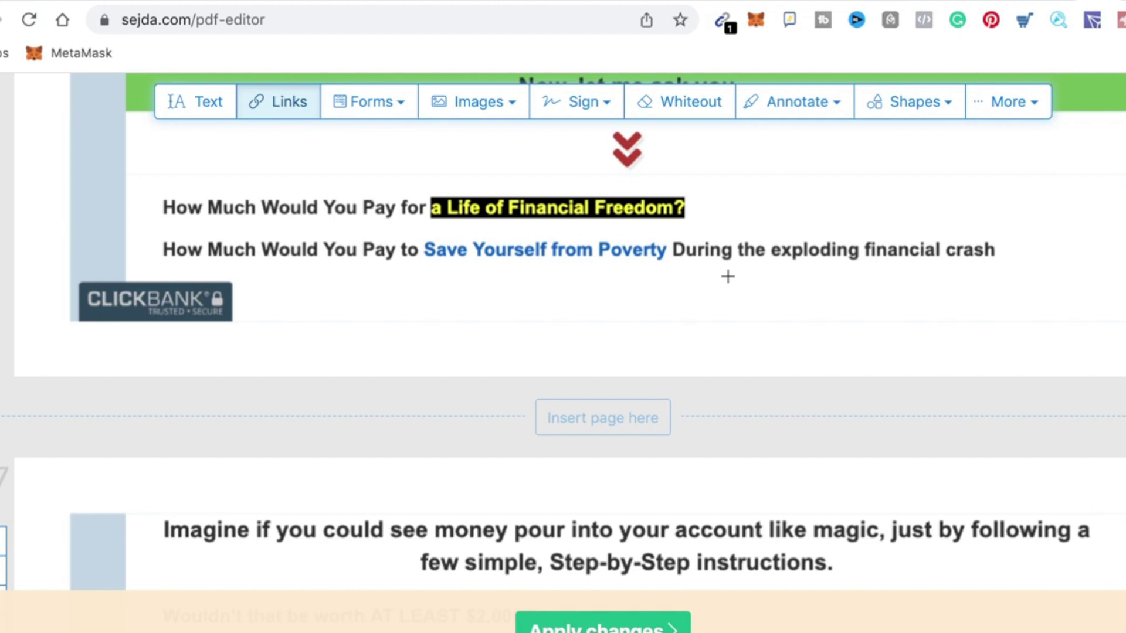
scroll(728, 276, up, 3)
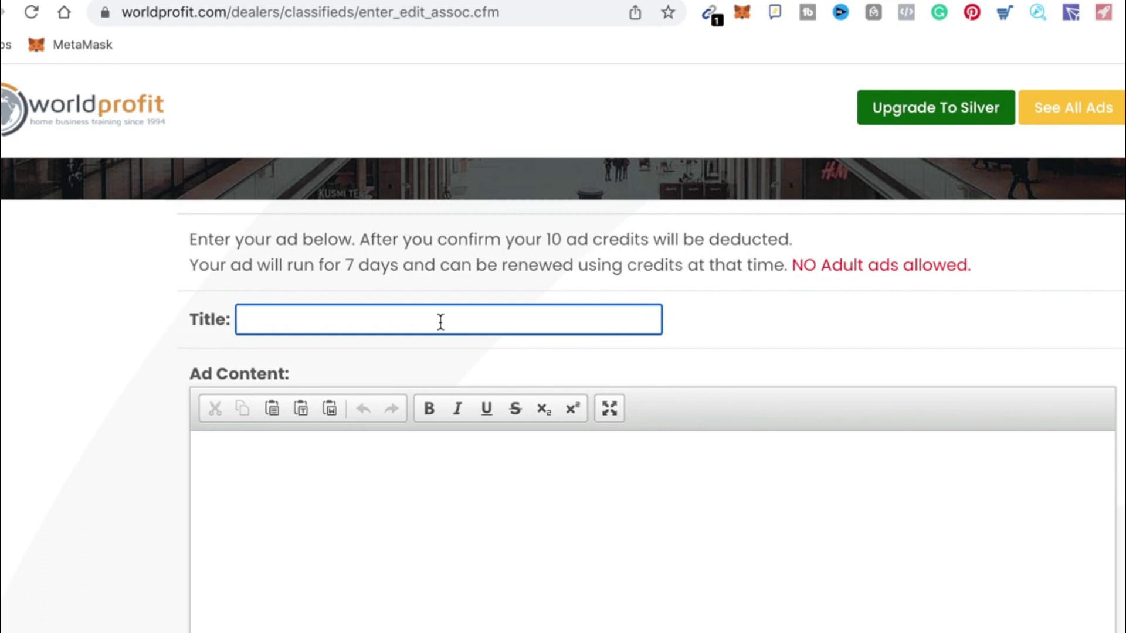
Step: Erase the mistyped 'Best' title and select the sales page subheadline to use as the ad title
text(Best)
key(BackSpace)
key(BackSpace)
key(BackSpace)
key(BackSpace)
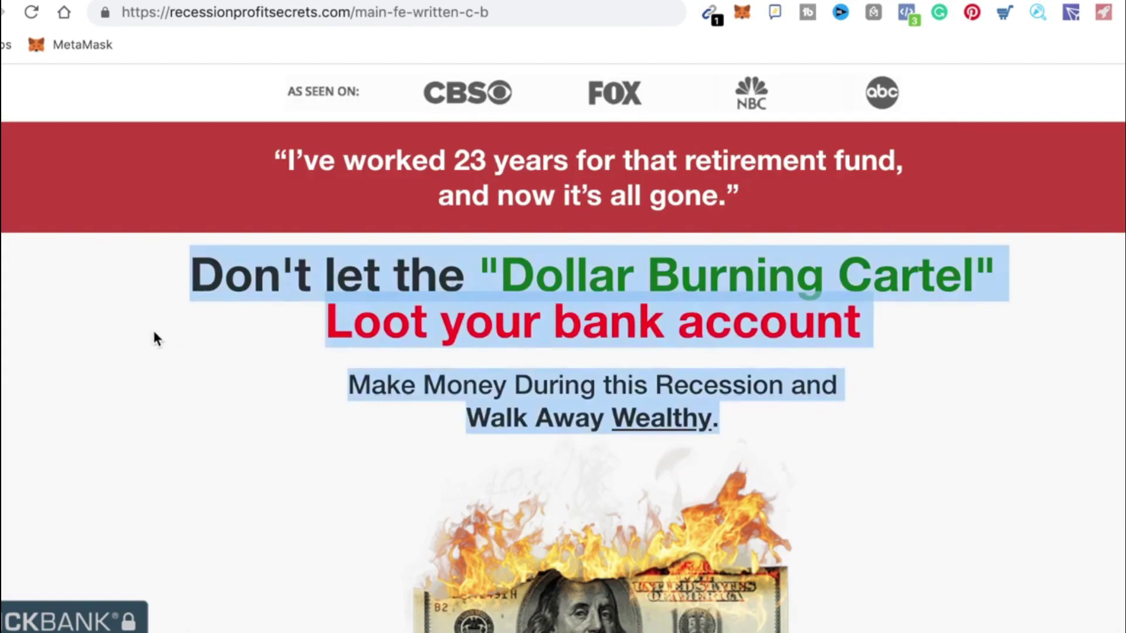
click(161, 313)
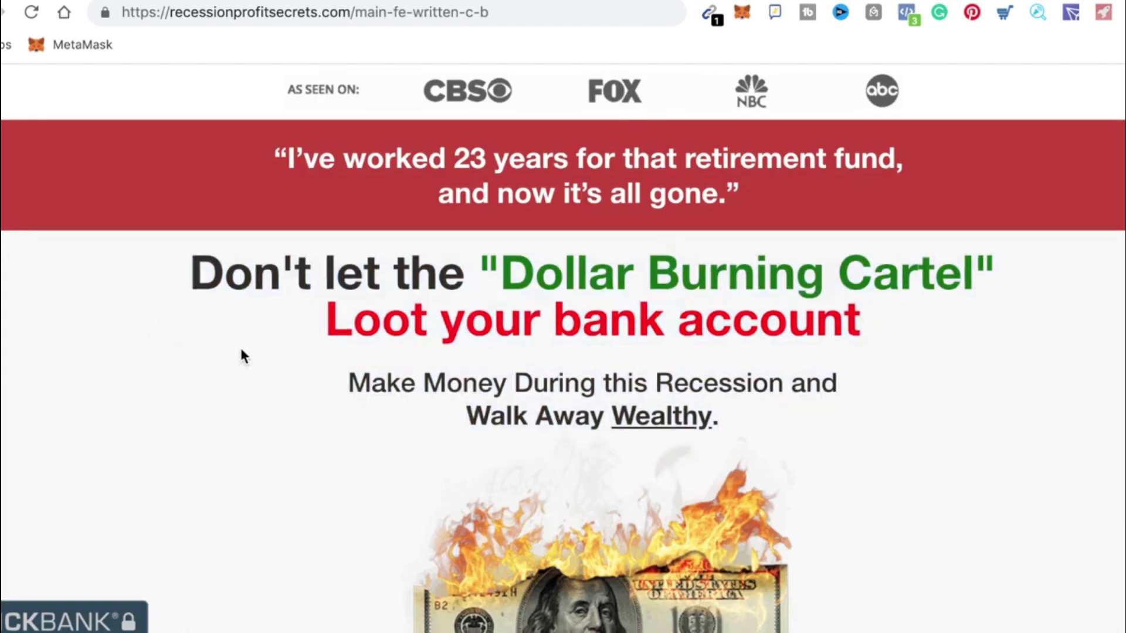
scroll(242, 357, down, 8)
scroll(243, 349, up, 1)
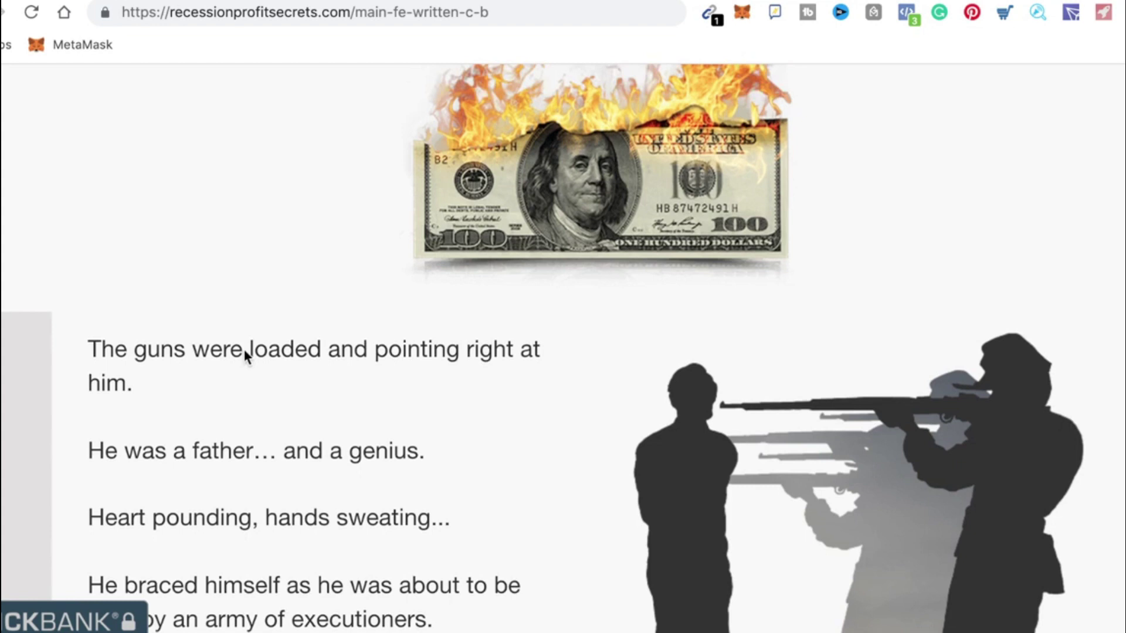
scroll(352, 290, up, 10)
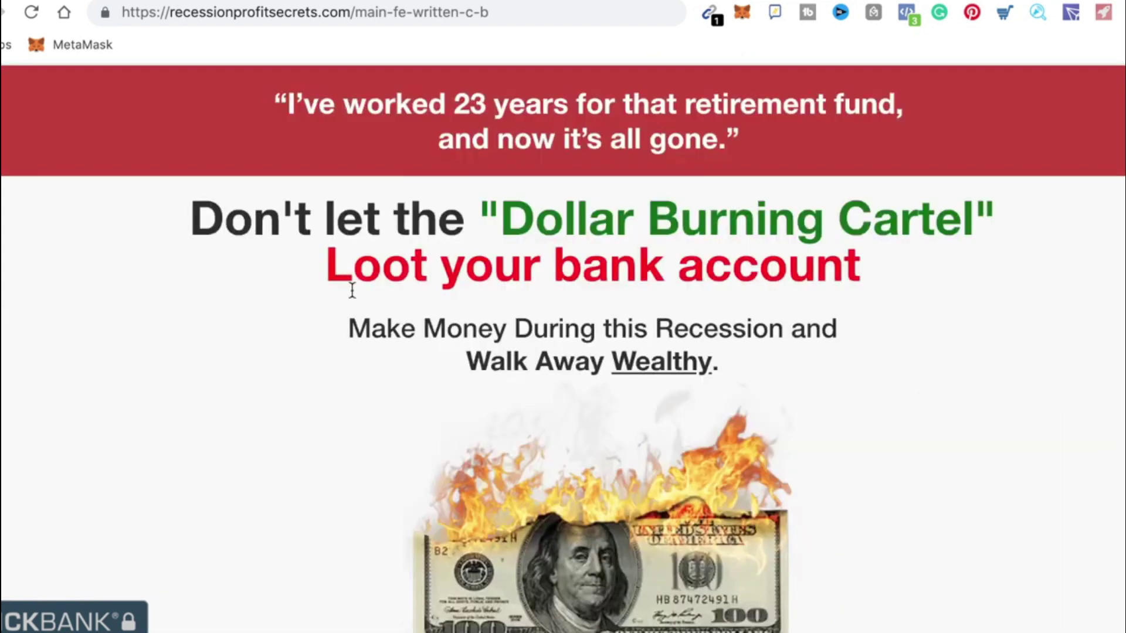
drag(350, 328, 727, 368)
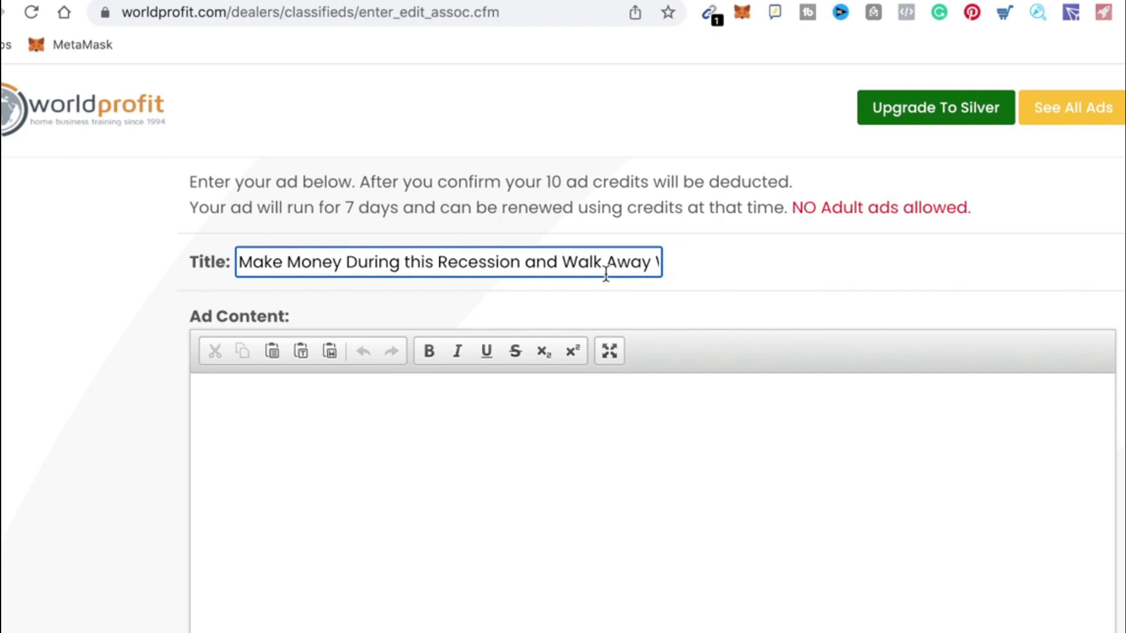
scroll(434, 266, down, 2)
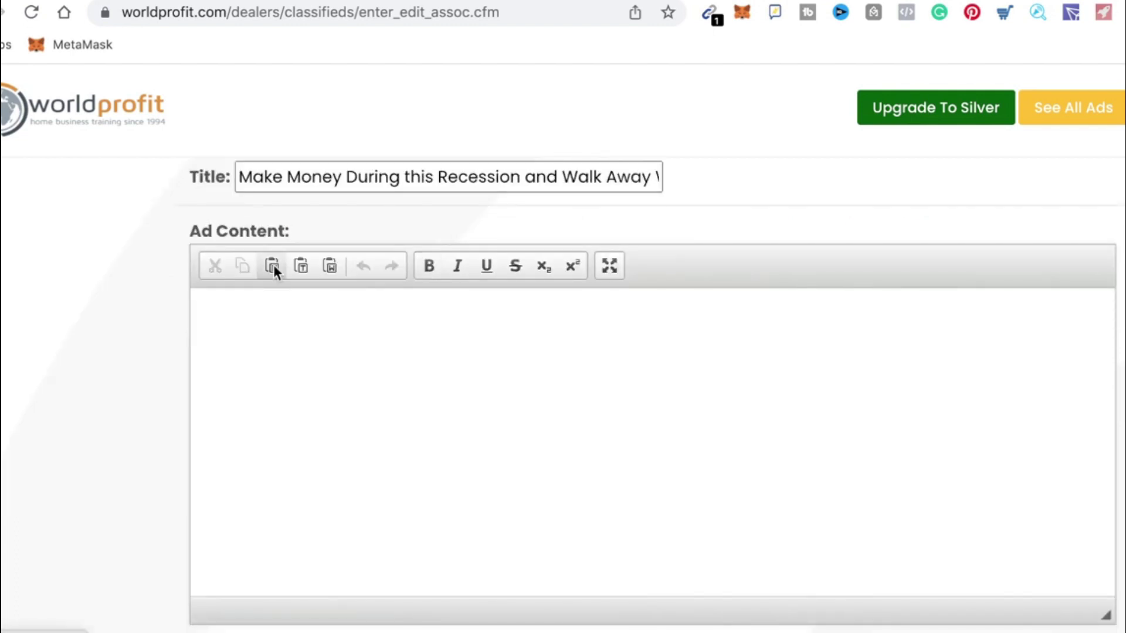
scroll(830, 376, down, 6)
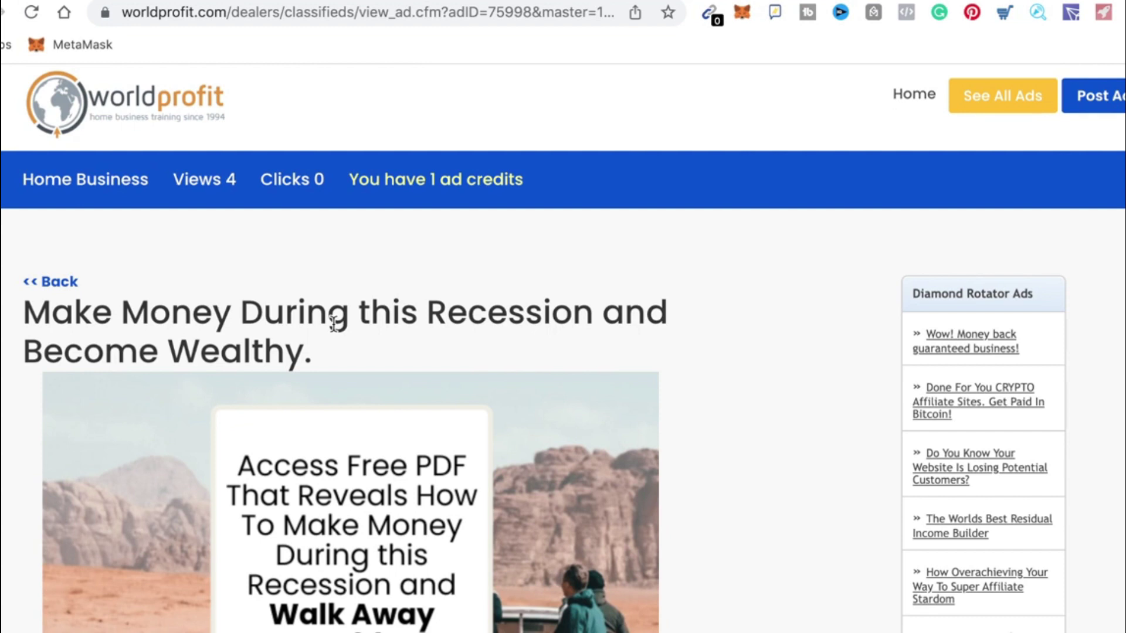
scroll(399, 300, down, 1)
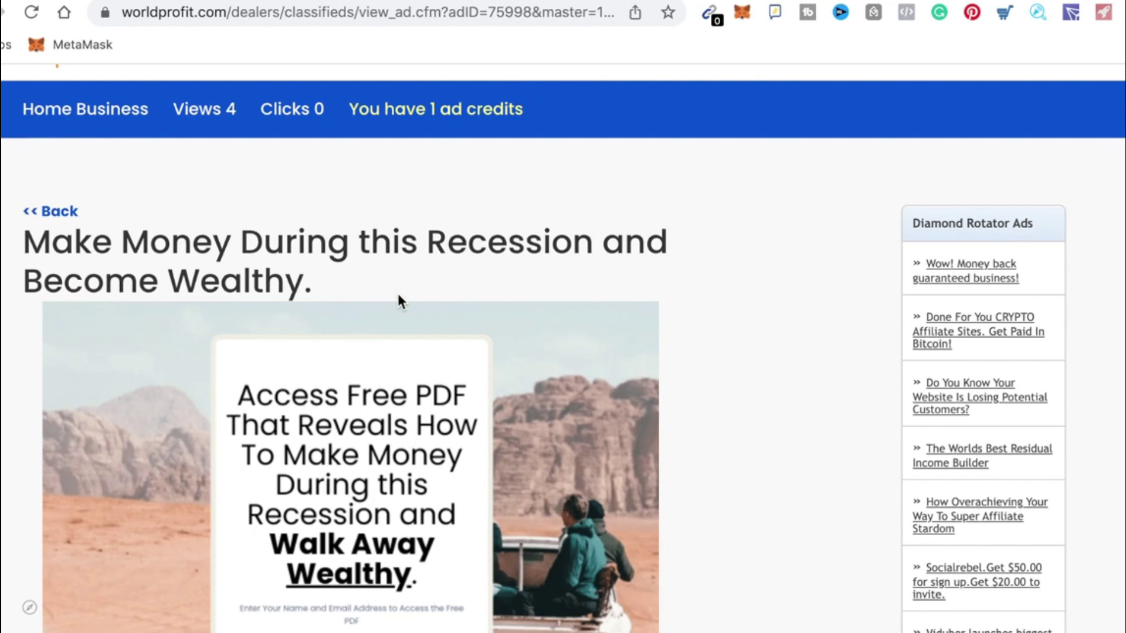
scroll(614, 264, down, 2)
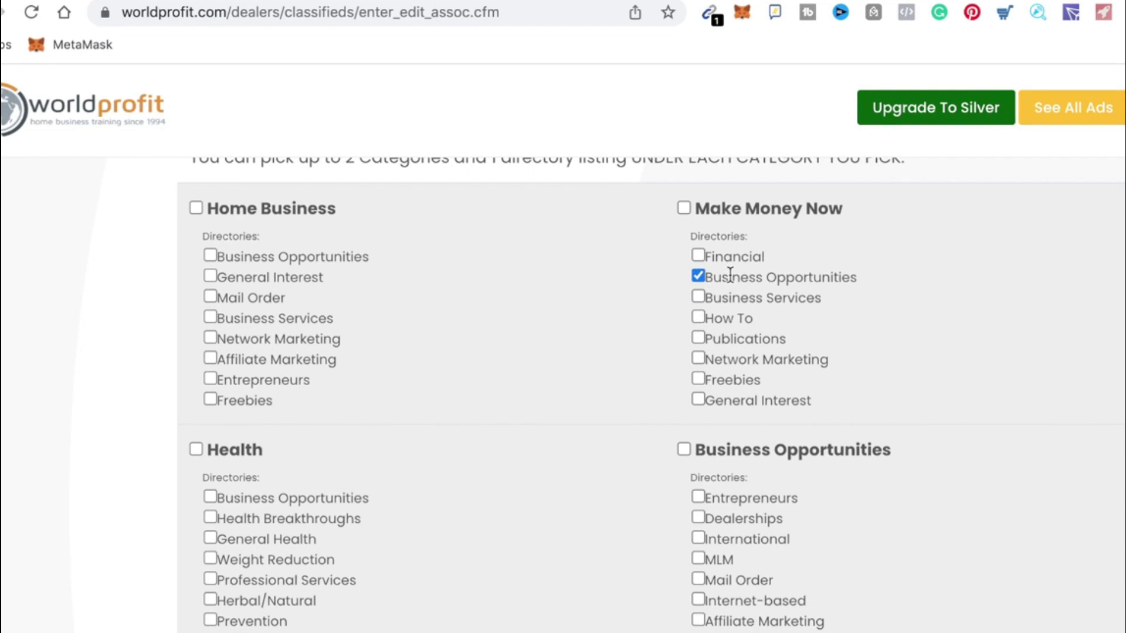
Step: Tick Home Business Affiliate Marketing, keeping Make Money Now Business Opportunities selected
scroll(729, 275, down, 1)
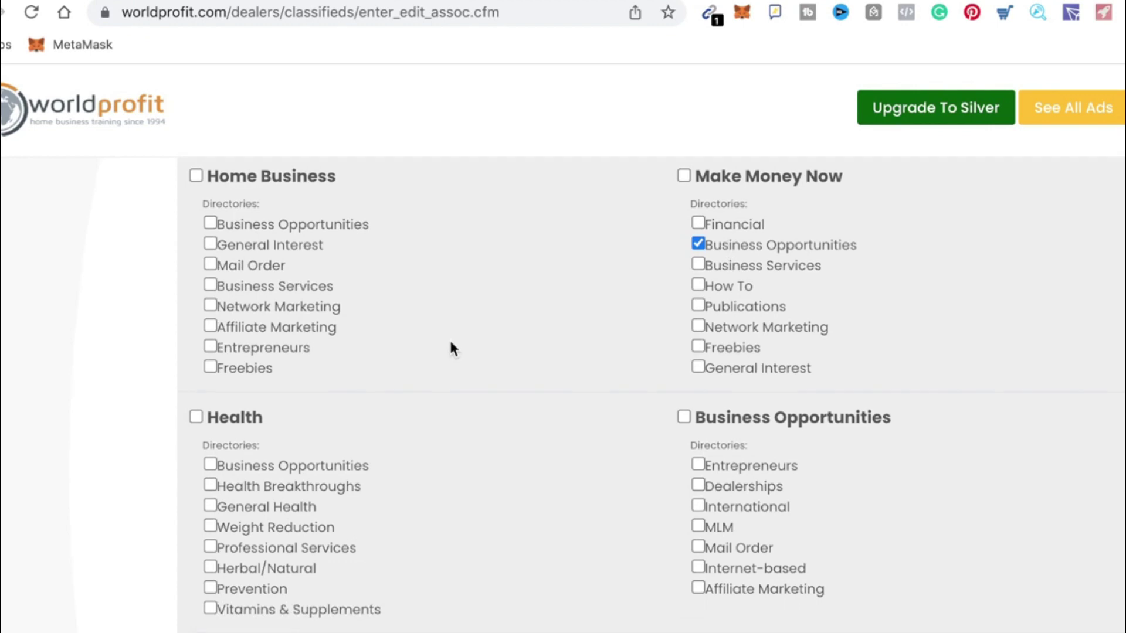
click(210, 326)
scroll(310, 318, up, 1)
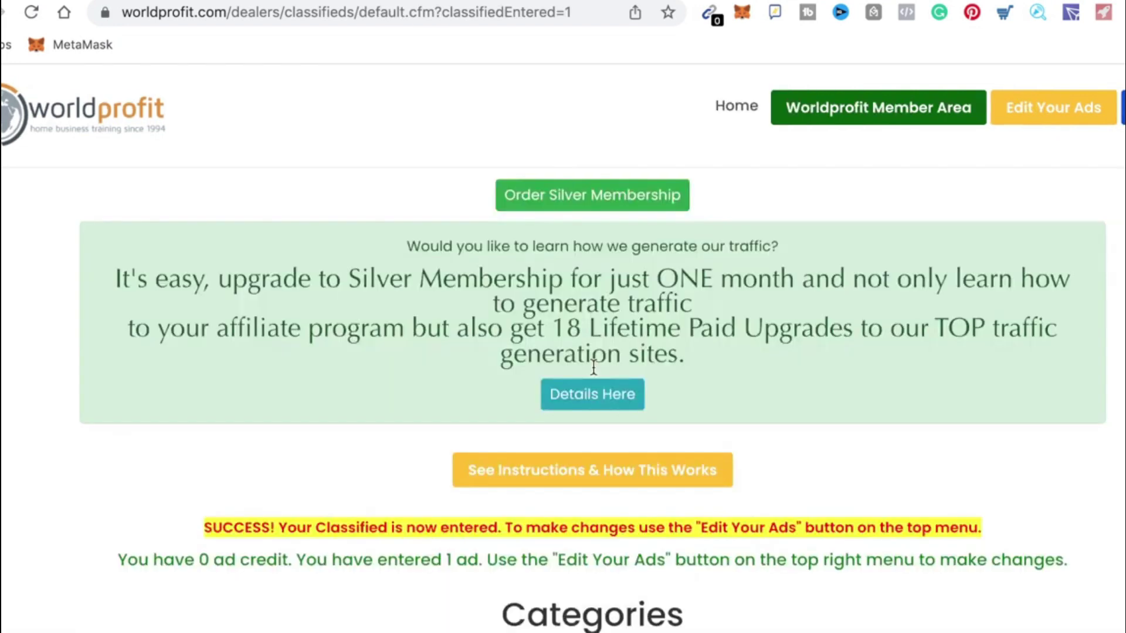
scroll(595, 368, down, 8)
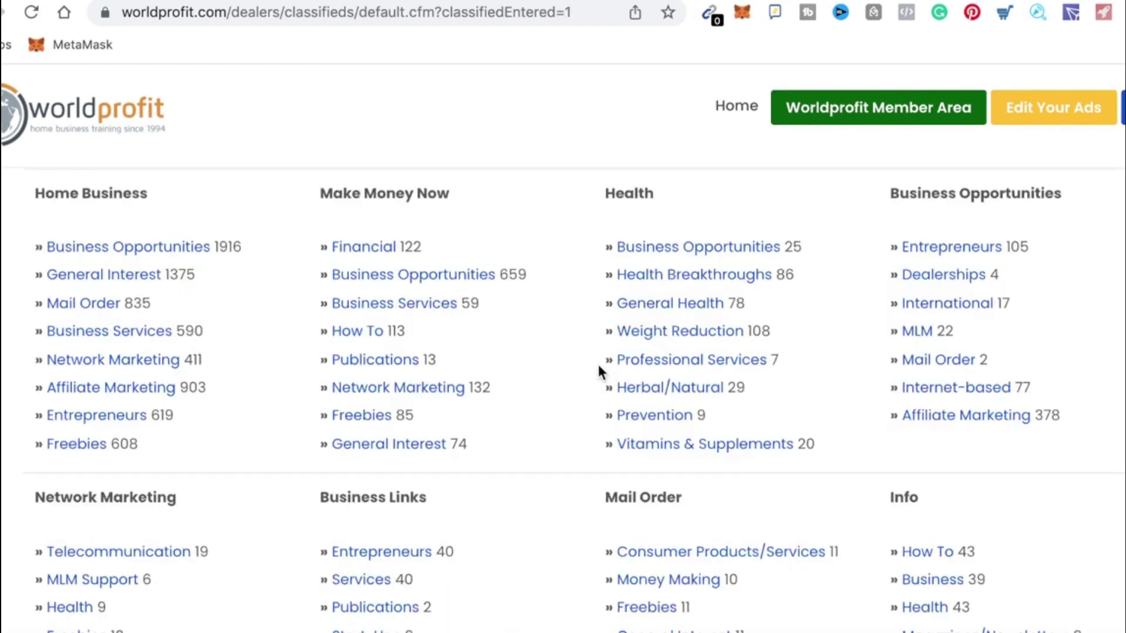